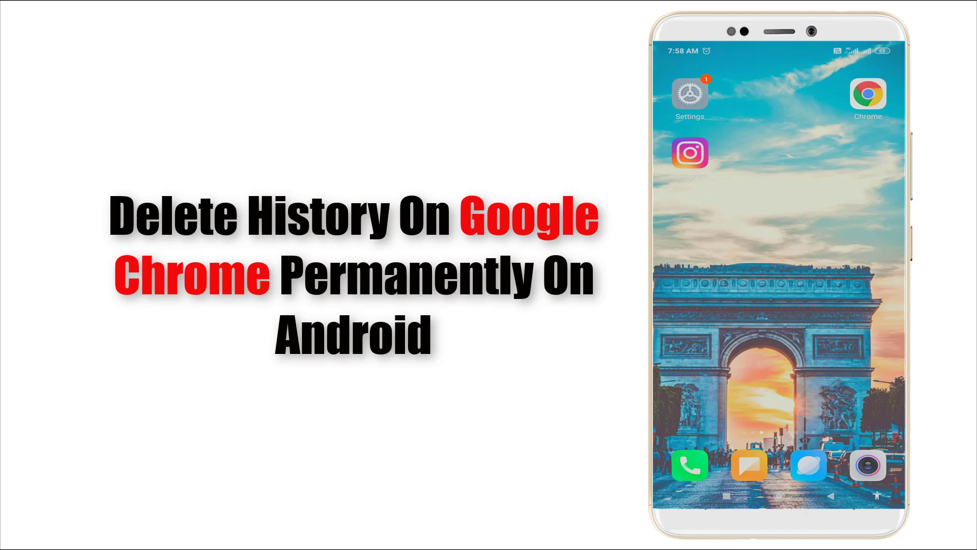
Step: Launch Chrome and clear all-time browsing history, cookies and site data, and cached images and files
click(868, 94)
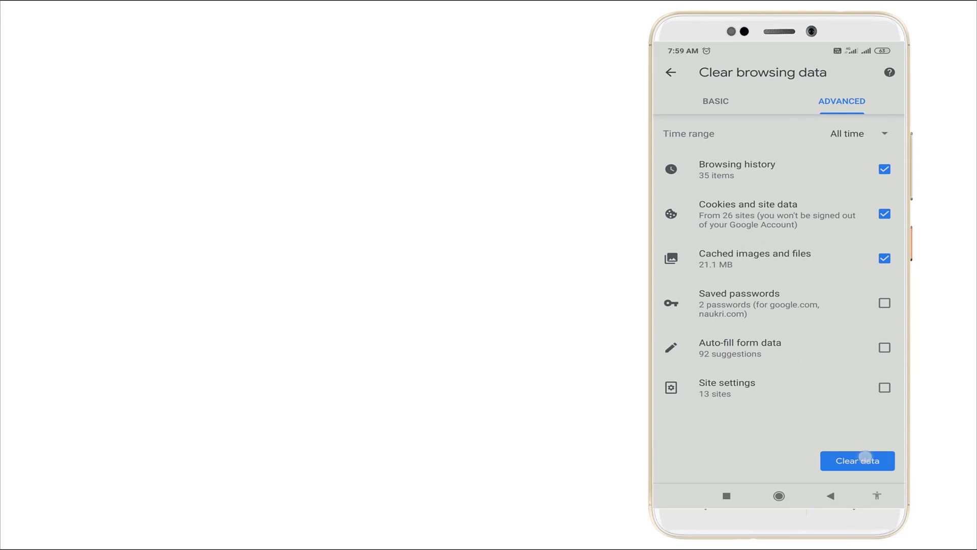
click(858, 461)
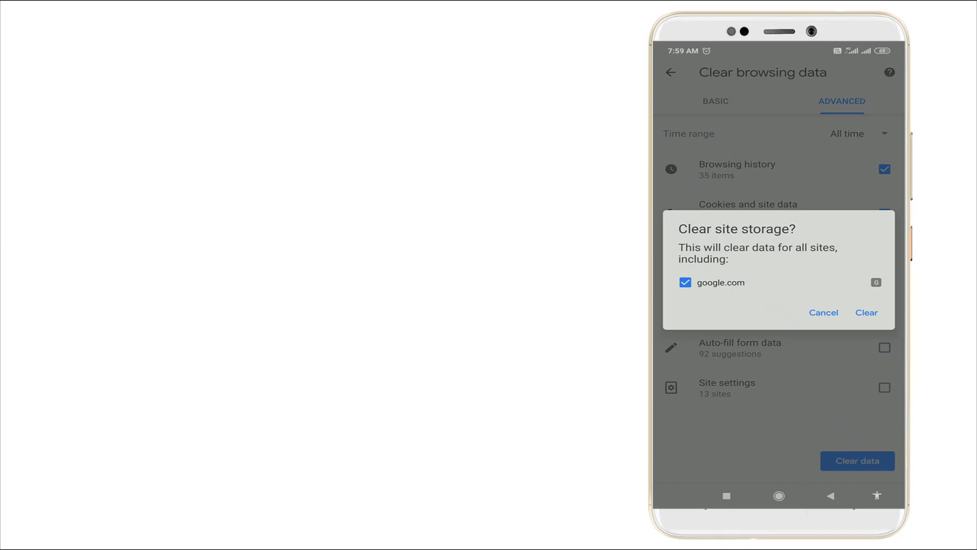
click(866, 312)
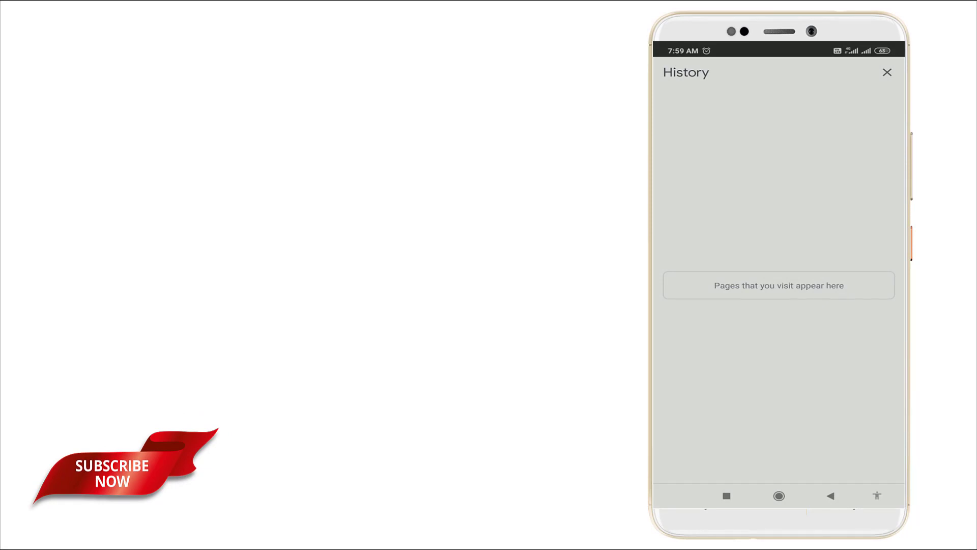
Step: Close the emptied History page, then reopen History from Chrome's menu to confirm it's empty
click(831, 496)
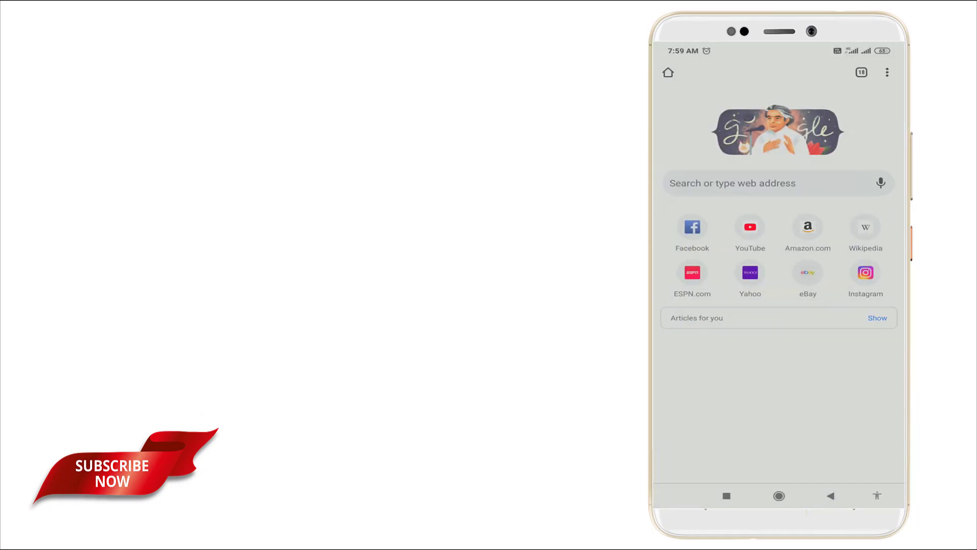
click(887, 73)
click(763, 203)
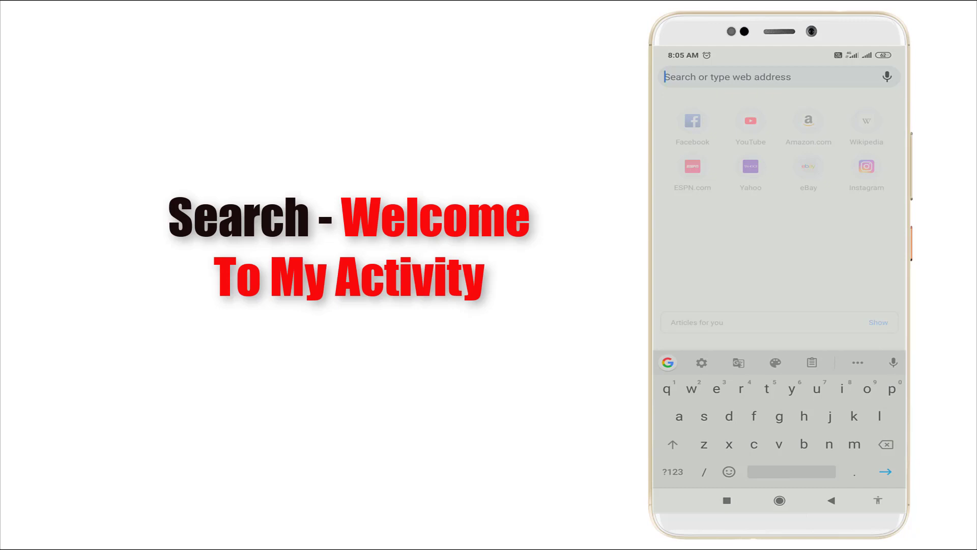
Step: Search Google for 'welcome to my activitie'
text(we)
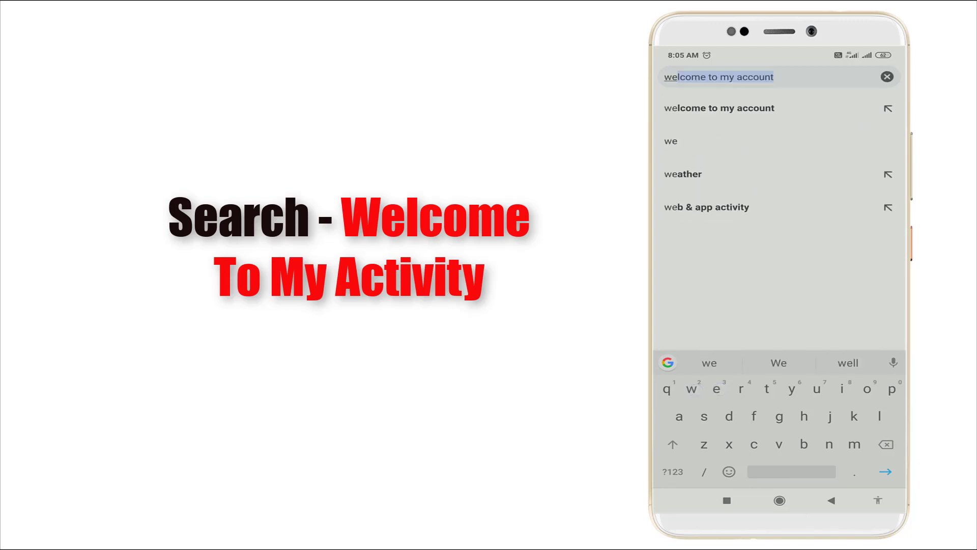
text(lcome )
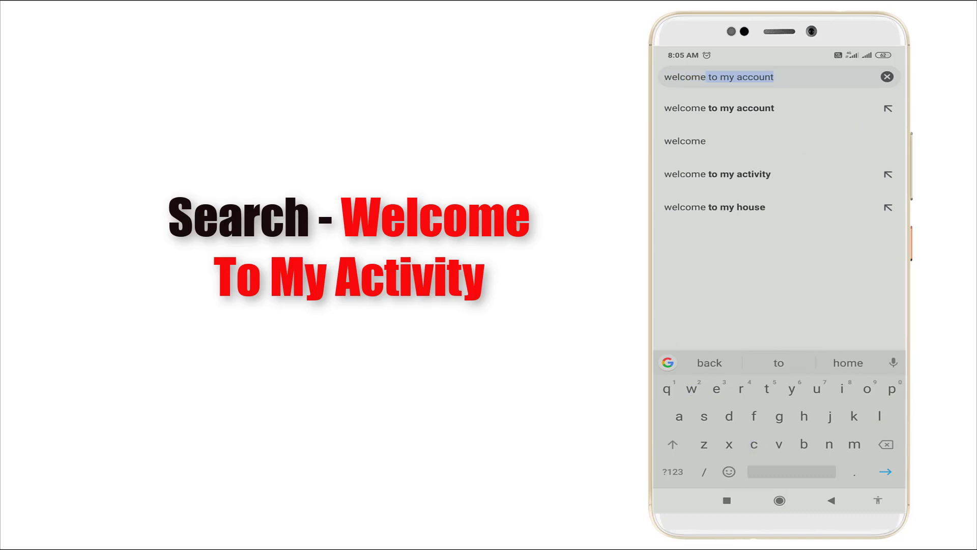
text(to my )
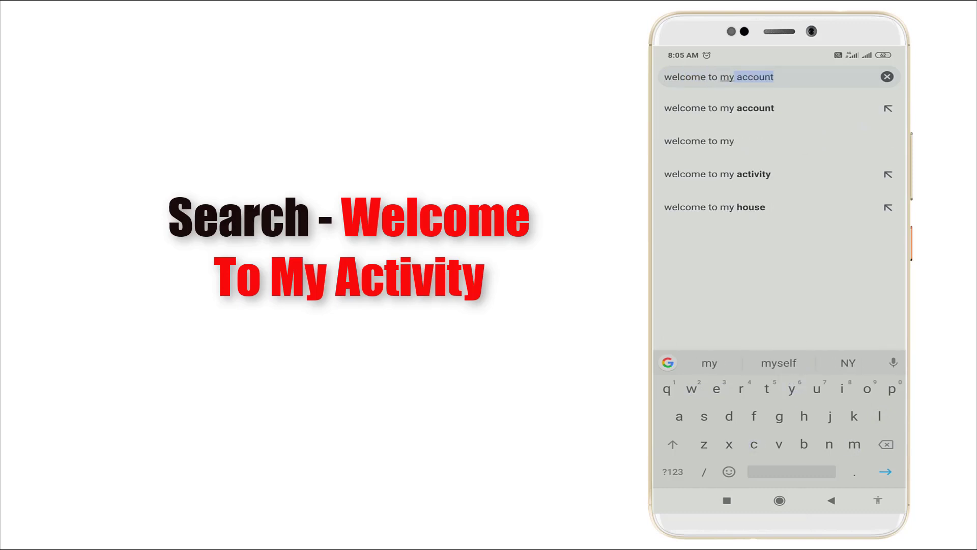
text(ac)
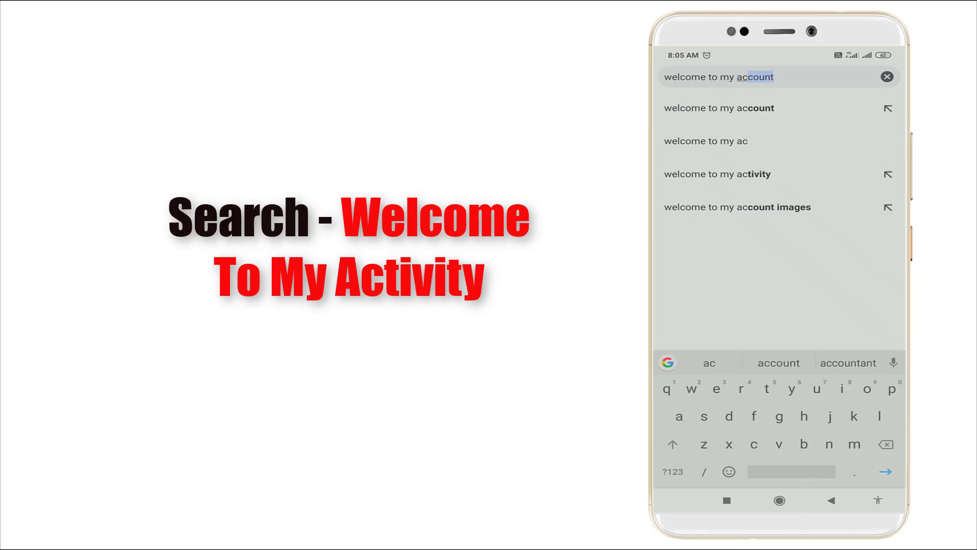
text(tivi)
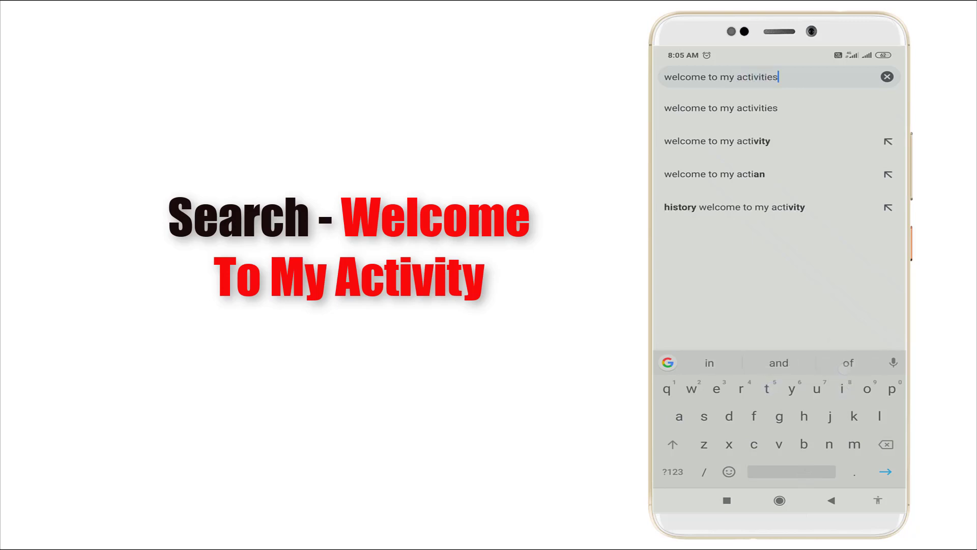
text(tie)
key(Return)
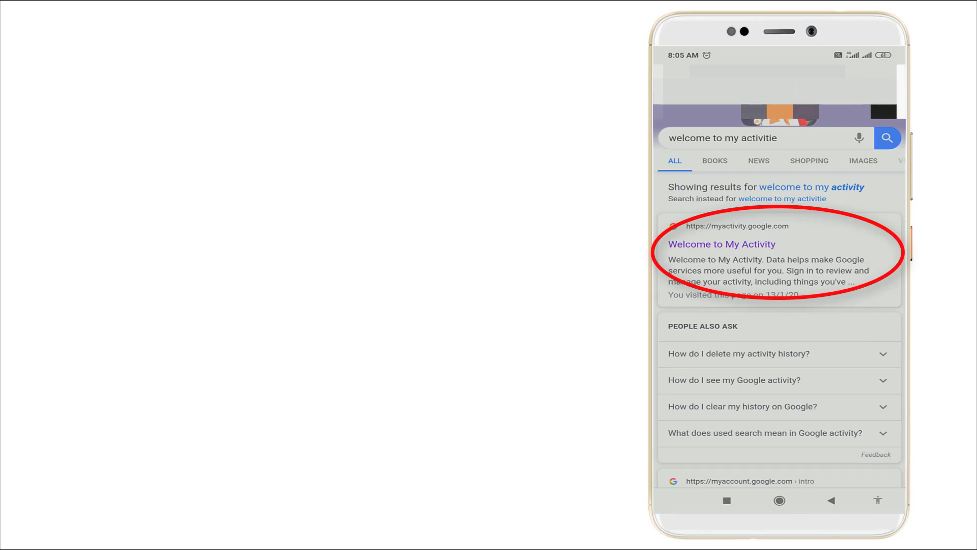
Step: Open the Welcome to My Activity result and scroll through the recorded app and browsing entries
click(766, 244)
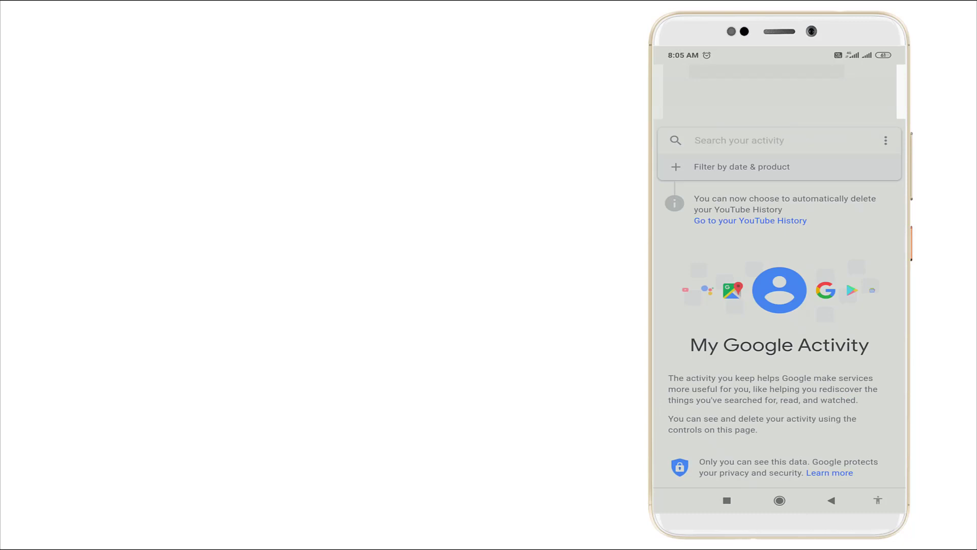
scroll(780, 305, down, 3)
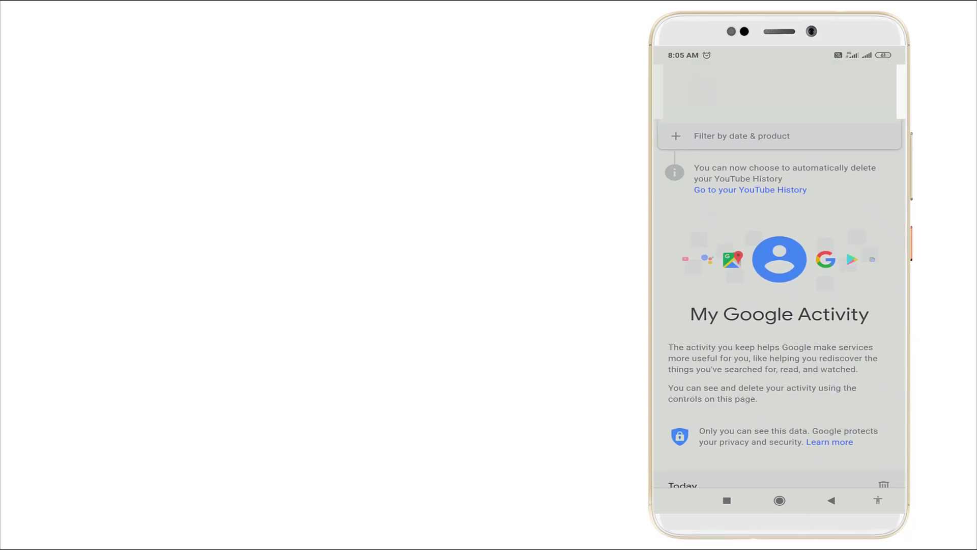
scroll(825, 391, down, 3)
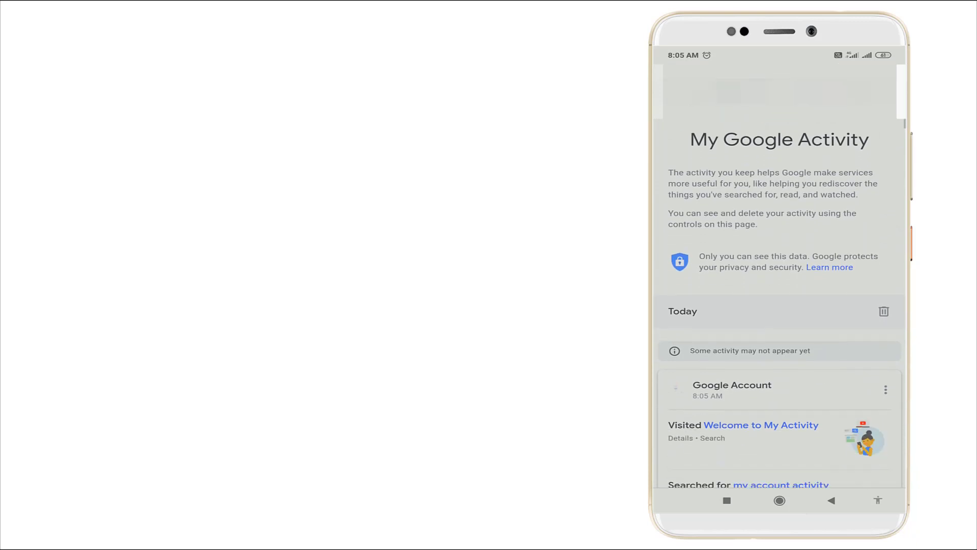
scroll(825, 391, down, 1)
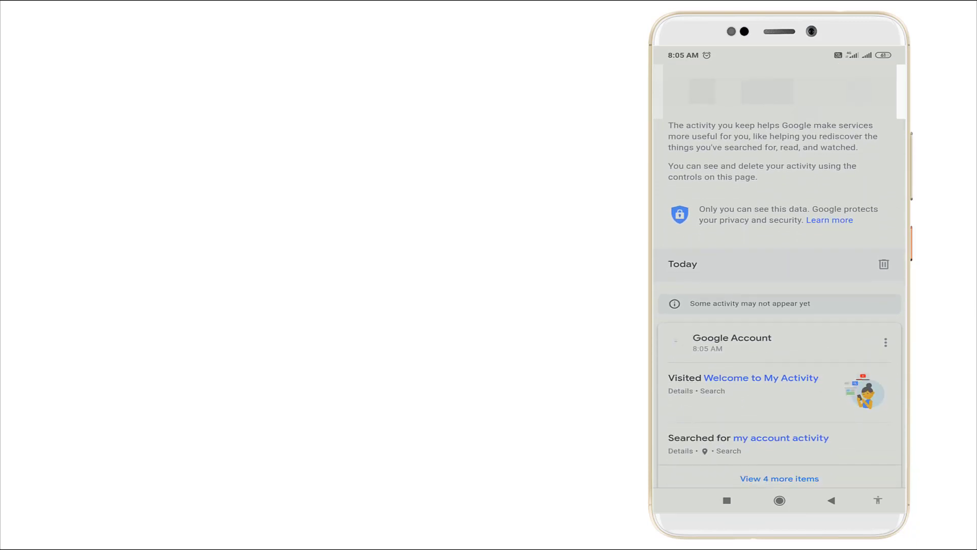
scroll(819, 387, down, 1)
scroll(820, 387, down, 1)
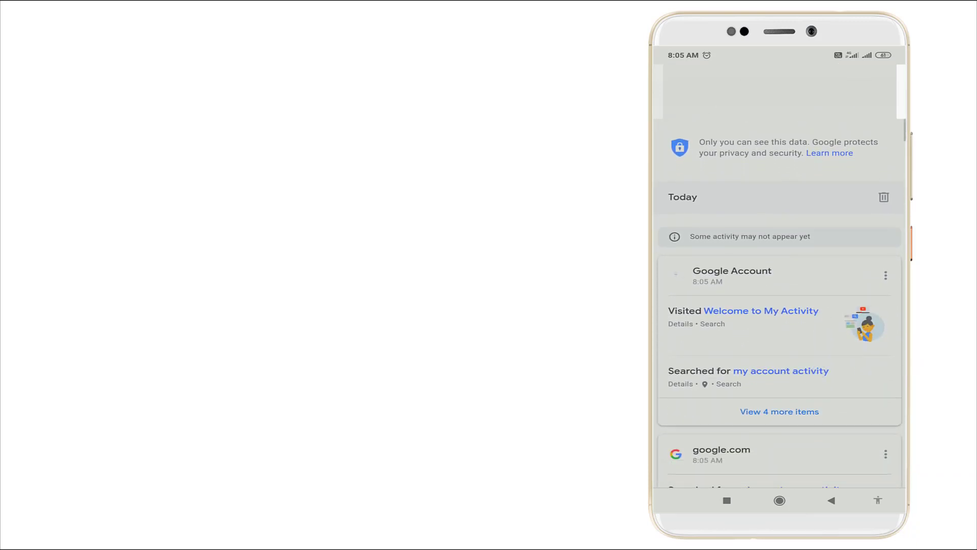
scroll(782, 305, down, 1)
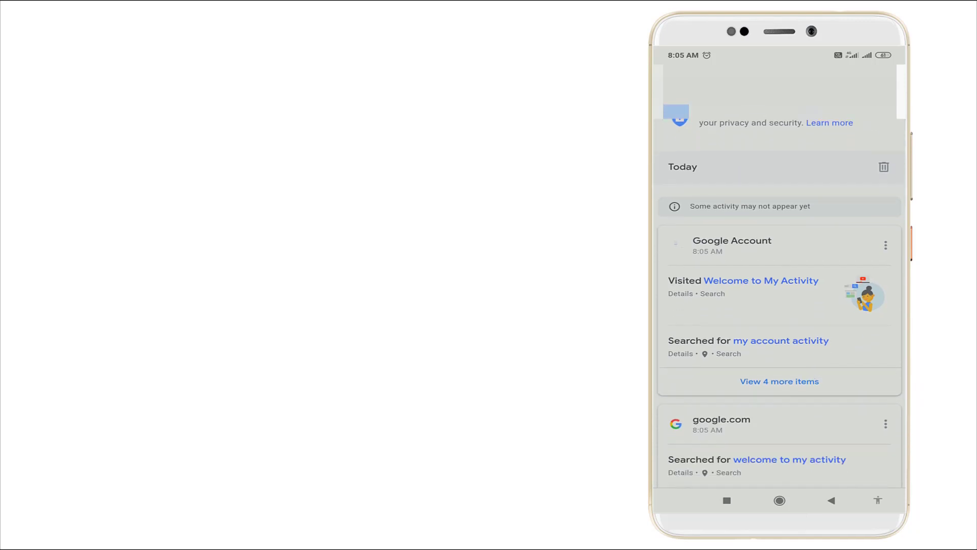
scroll(831, 367, down, 1)
scroll(840, 336, down, 1)
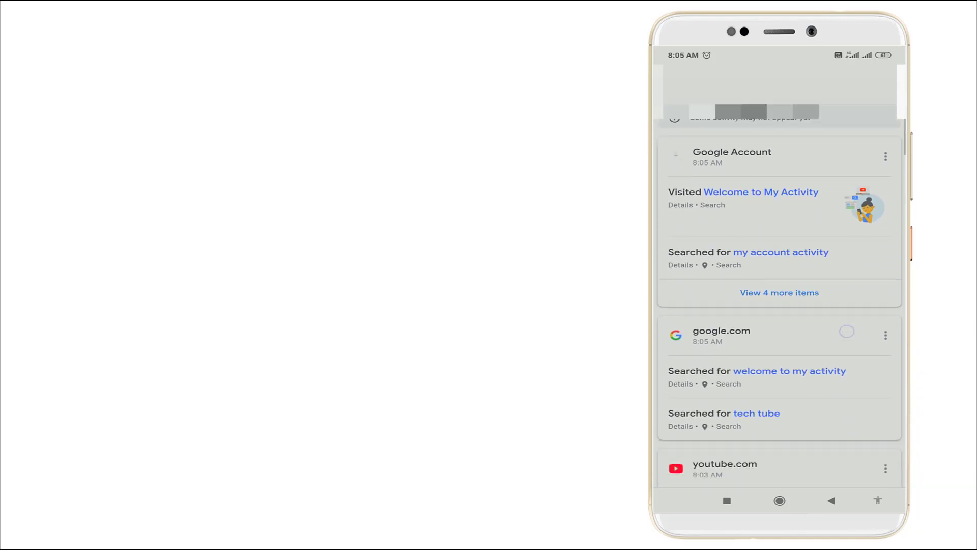
scroll(824, 353, down, 2)
scroll(830, 356, down, 1)
scroll(831, 357, down, 4)
scroll(825, 367, down, 3)
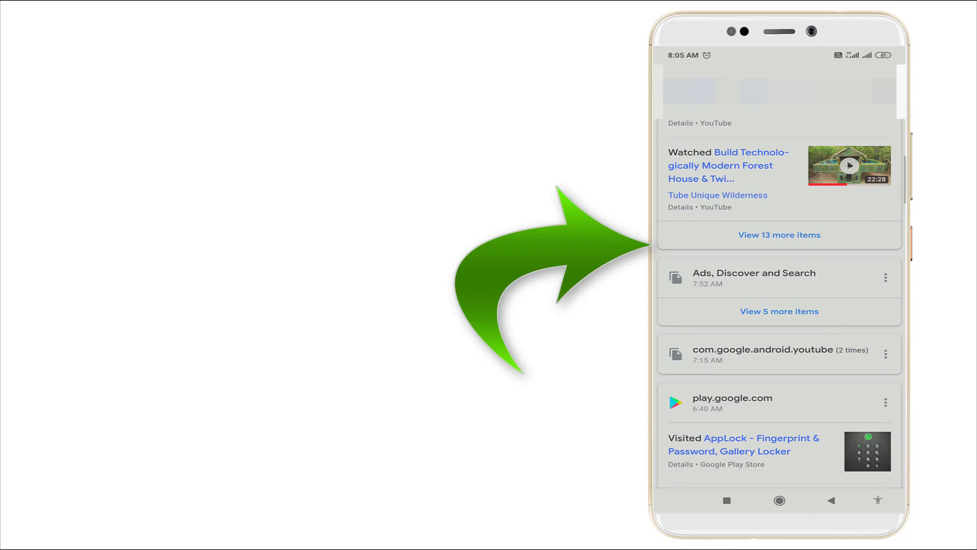
scroll(820, 382, down, 2)
scroll(813, 396, down, 2)
scroll(813, 395, down, 2)
scroll(813, 376, down, 4)
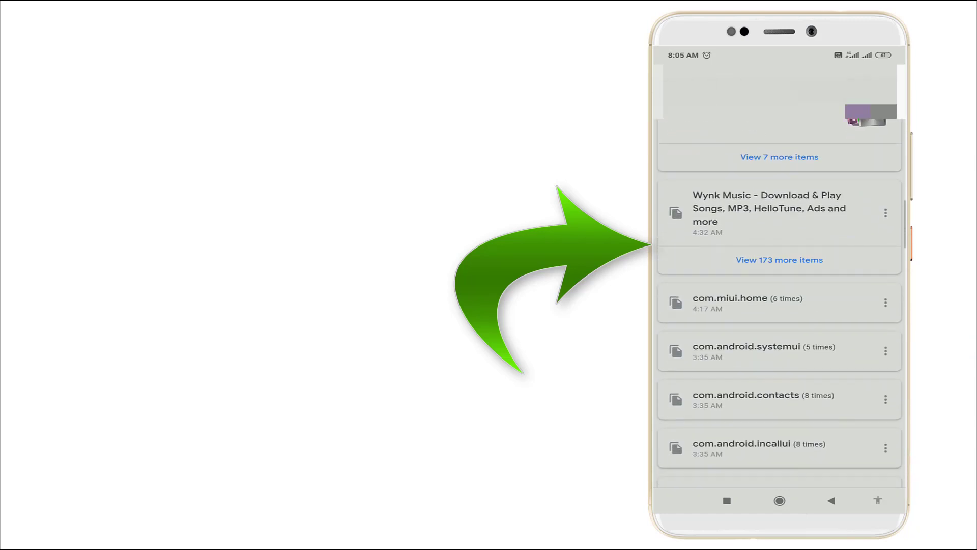
scroll(814, 367, down, 5)
scroll(814, 357, down, 2)
scroll(814, 381, down, 3)
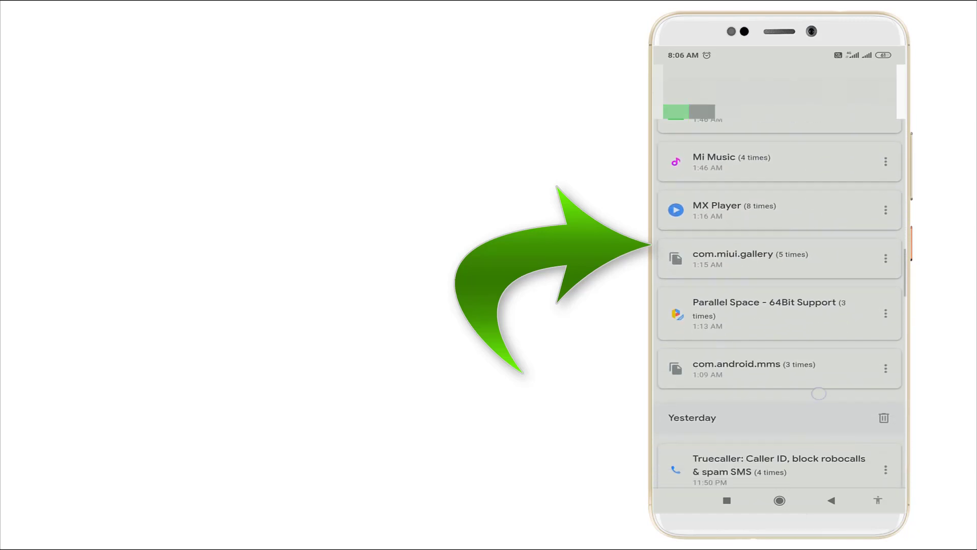
scroll(814, 381, down, 1)
scroll(815, 381, down, 2)
scroll(814, 381, down, 4)
scroll(817, 367, down, 3)
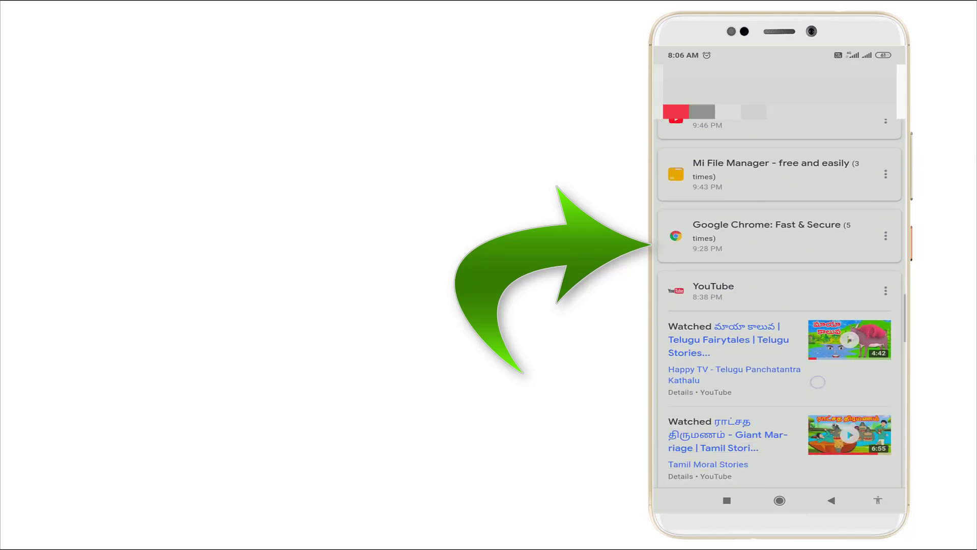
scroll(820, 351, down, 4)
scroll(825, 346, down, 4)
scroll(830, 351, down, 3)
scroll(829, 362, down, 5)
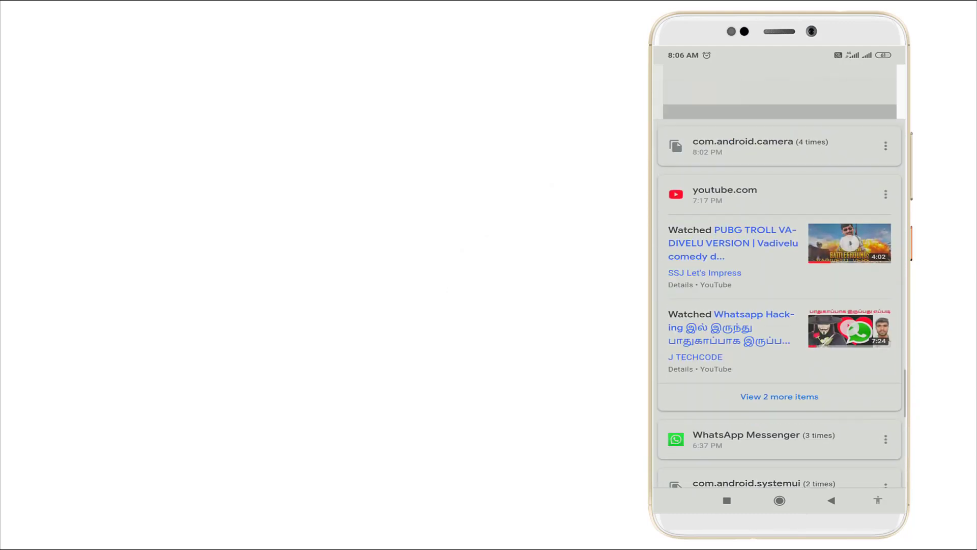
scroll(827, 377, down, 3)
scroll(826, 390, down, 2)
scroll(826, 389, down, 4)
scroll(830, 387, down, 3)
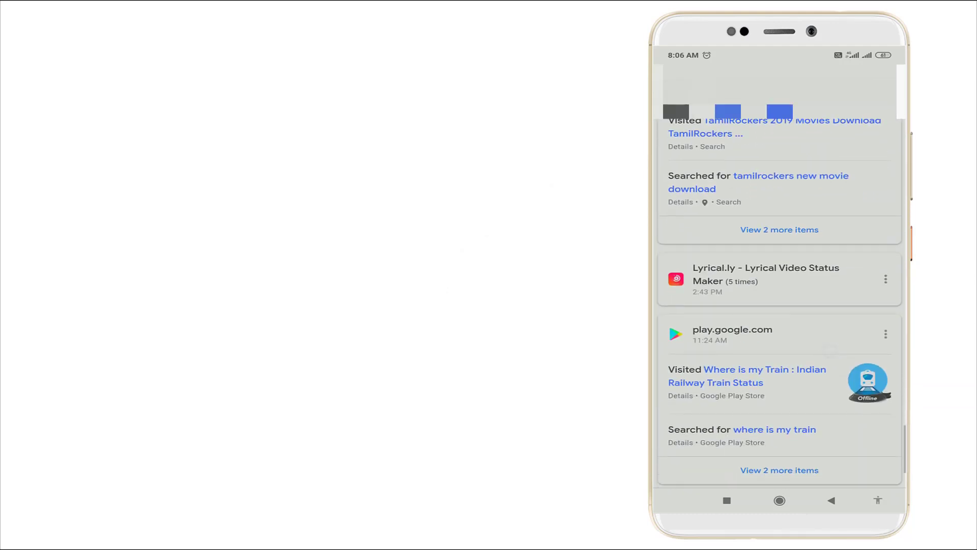
scroll(835, 385, down, 4)
scroll(840, 384, down, 4)
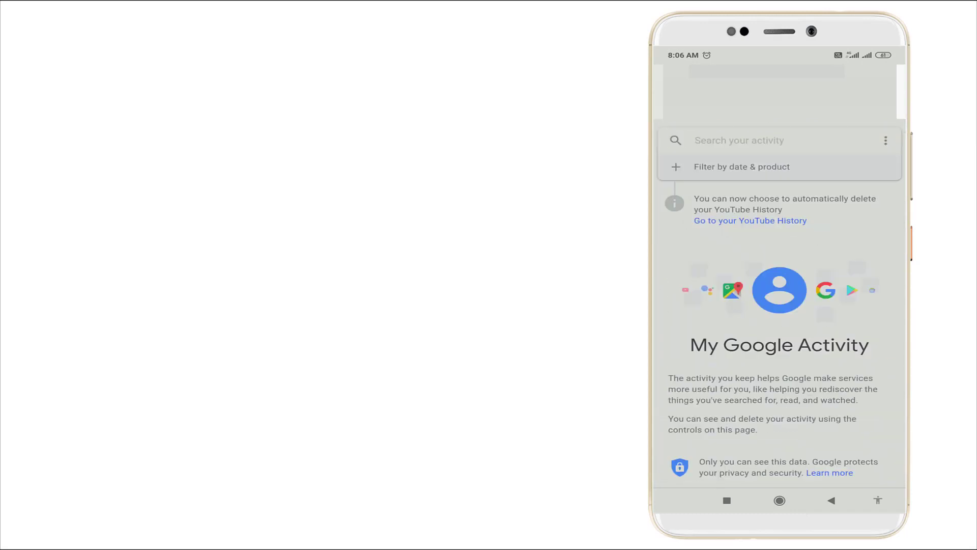
scroll(779, 306, down, 2)
scroll(778, 306, down, 5)
scroll(815, 356, down, 5)
scroll(814, 366, down, 5)
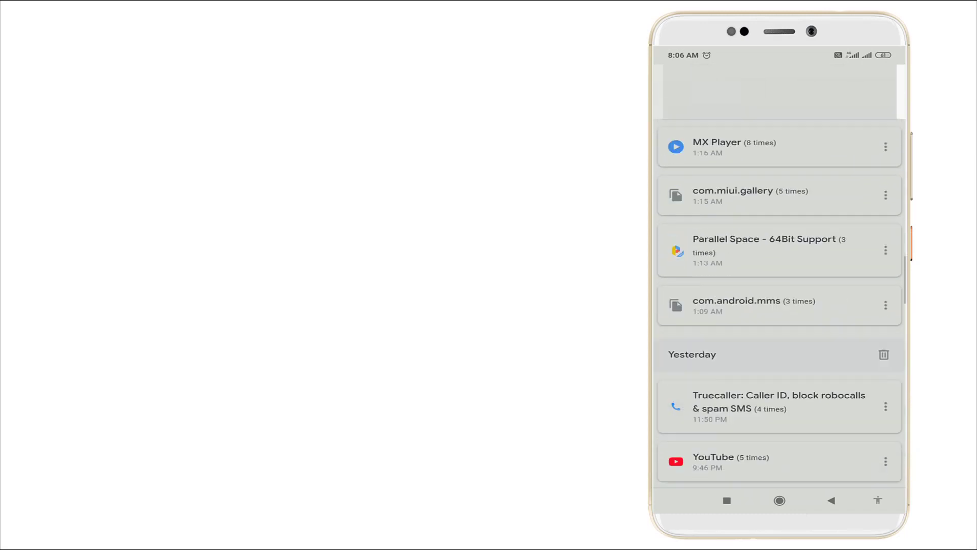
scroll(815, 377, down, 4)
scroll(816, 389, down, 3)
scroll(817, 389, down, 5)
scroll(819, 377, down, 5)
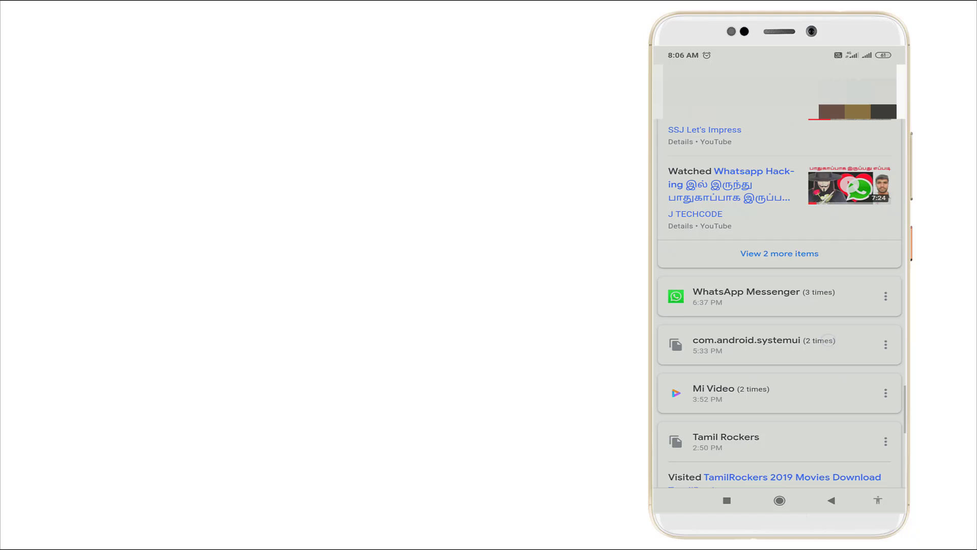
scroll(821, 365, down, 4)
scroll(823, 353, down, 3)
scroll(825, 342, down, 3)
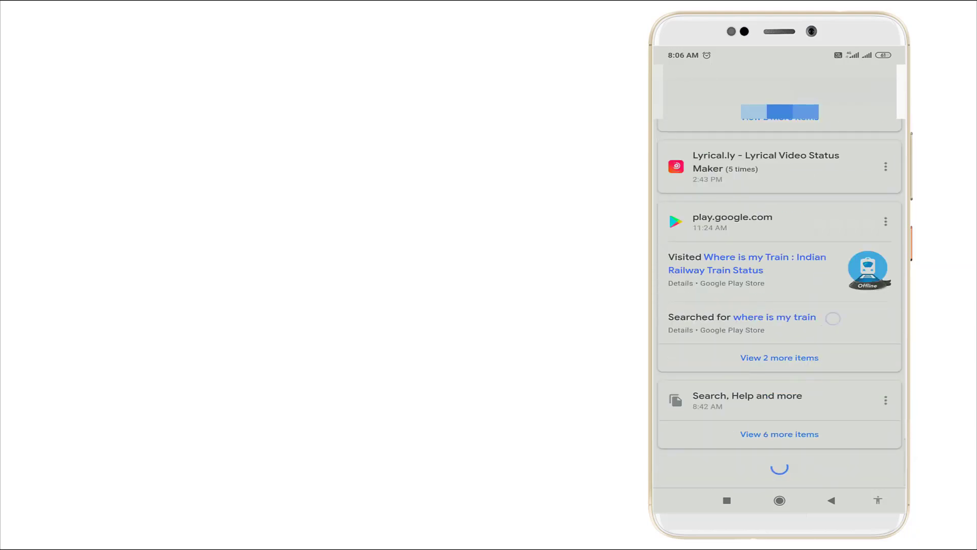
scroll(829, 316, up, 5)
scroll(835, 334, up, 5)
scroll(836, 392, up, 10)
scroll(836, 377, up, 5)
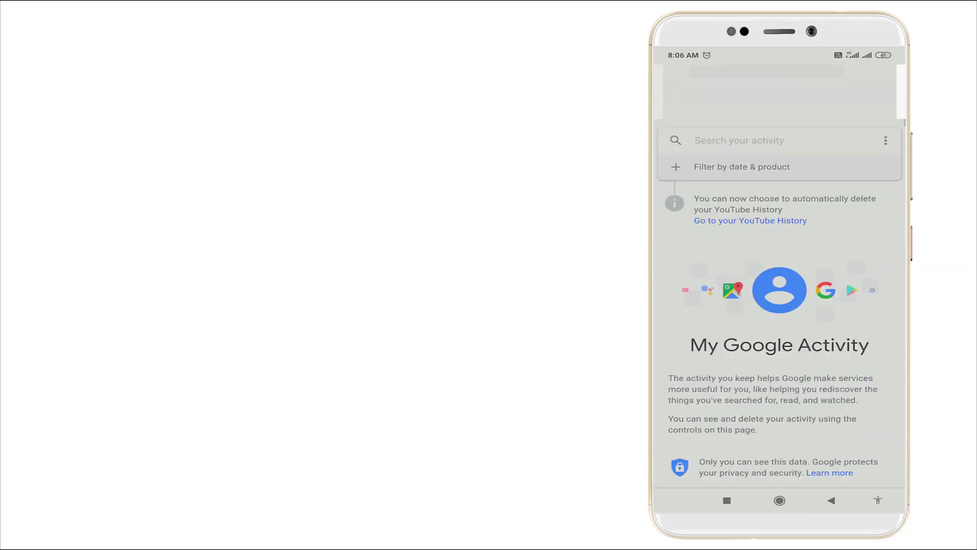
scroll(836, 366, down, 1)
scroll(836, 358, down, 3)
scroll(836, 357, down, 3)
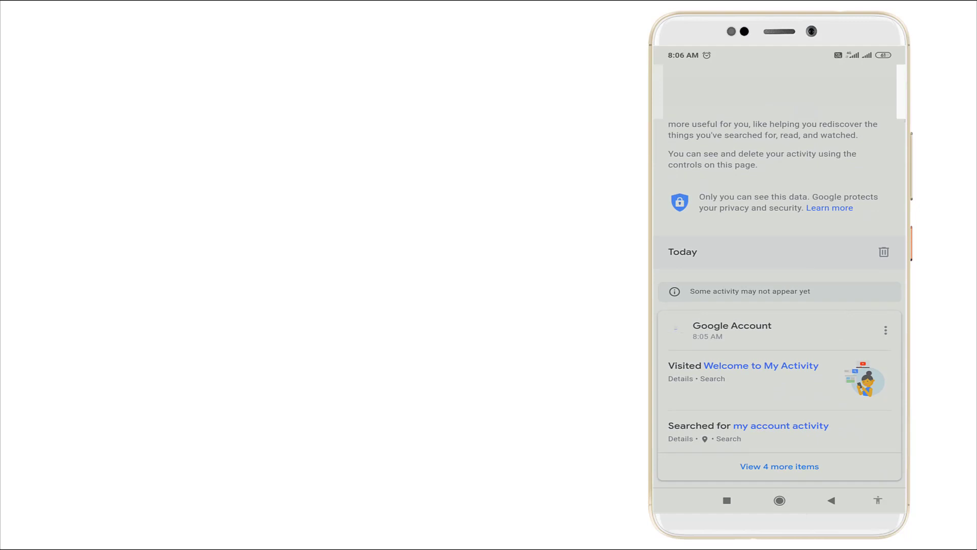
Step: Delete all of today's (January 14) activity and check that Yesterday now heads the list
click(883, 252)
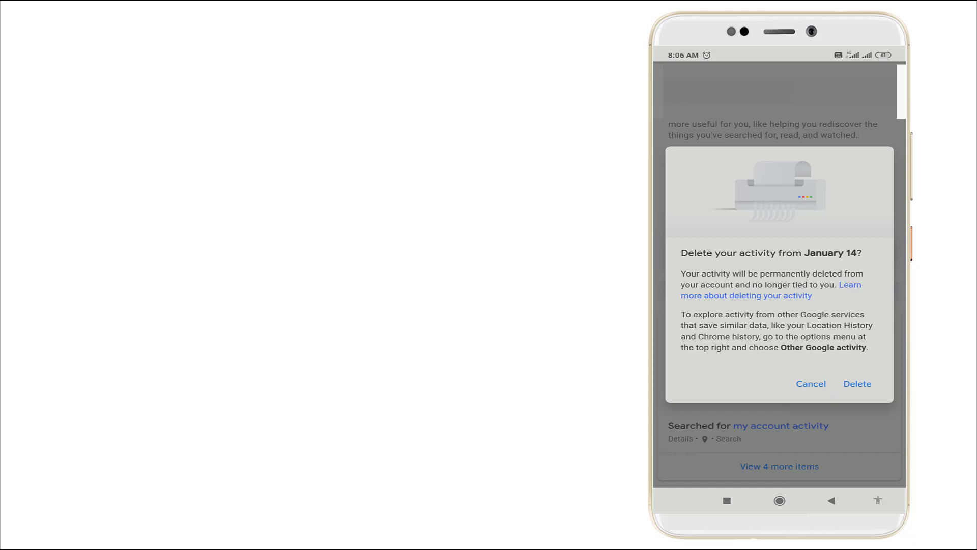
click(857, 384)
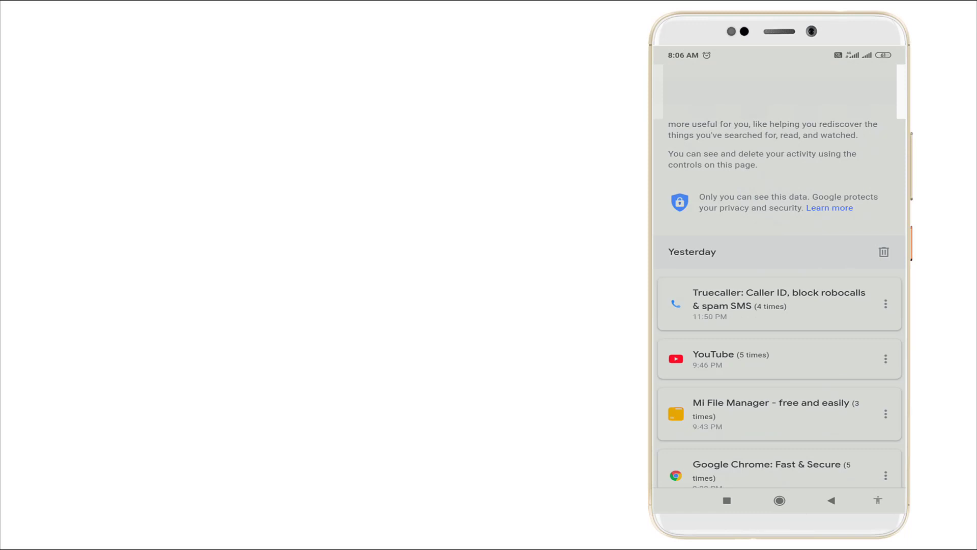
scroll(832, 399, down, 2)
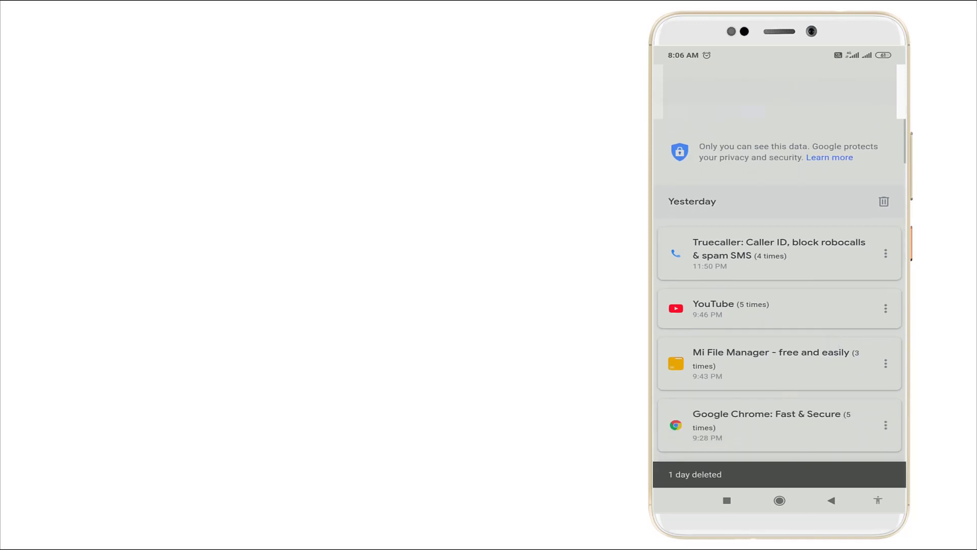
scroll(827, 378, down, 5)
scroll(827, 341, up, 4)
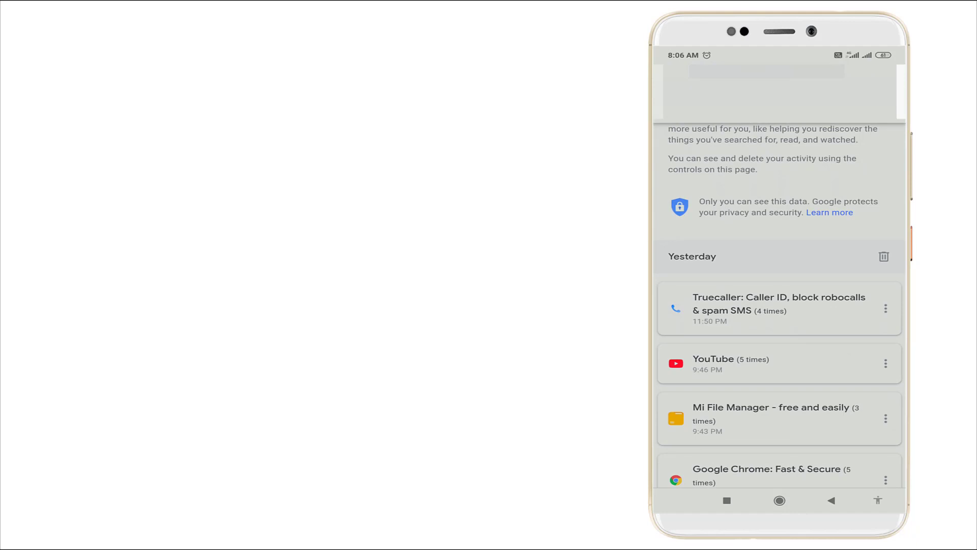
scroll(781, 306, down, 4)
scroll(780, 306, down, 3)
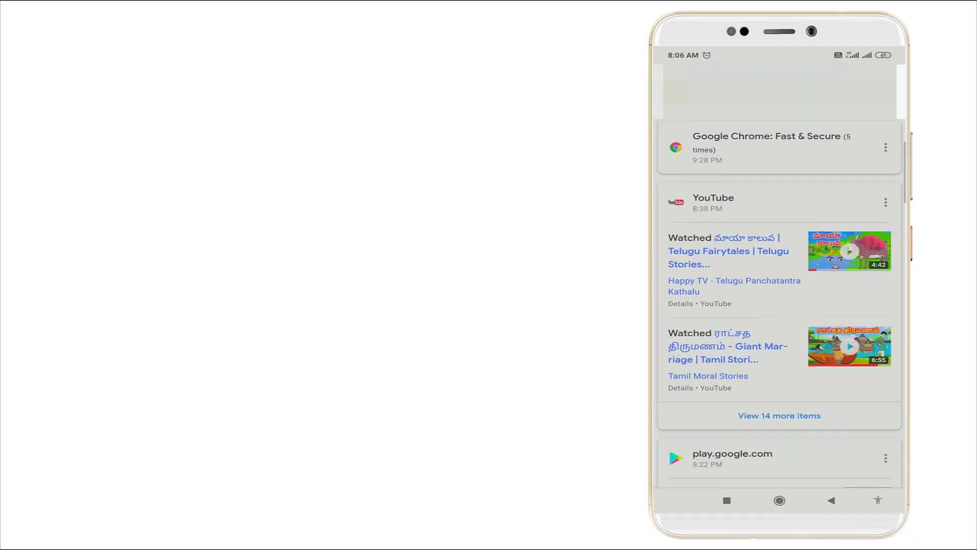
scroll(781, 306, up, 3)
scroll(780, 305, up, 1)
scroll(836, 338, up, 1)
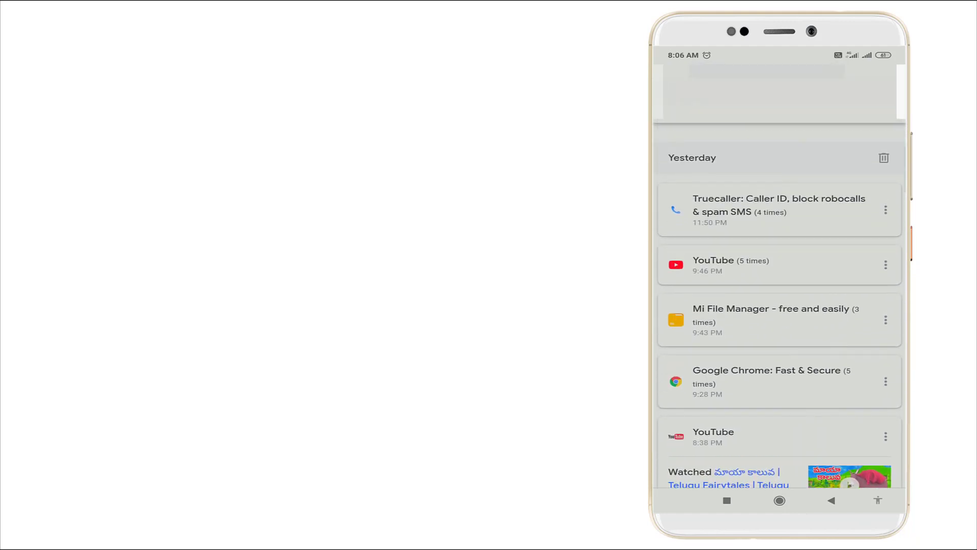
Step: Delete yesterday's four Truecaller activity entries, leaving YouTube at the top of that day
click(886, 209)
click(855, 267)
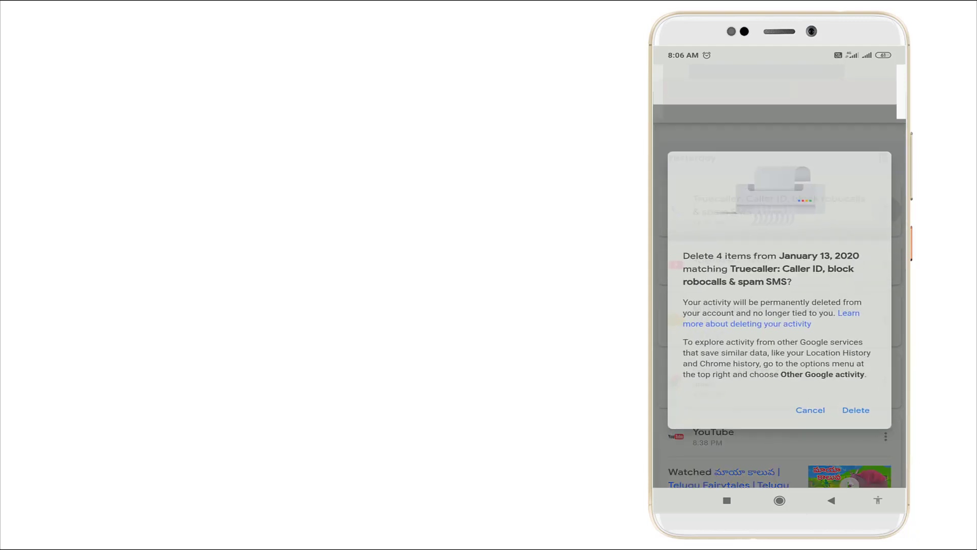
click(858, 412)
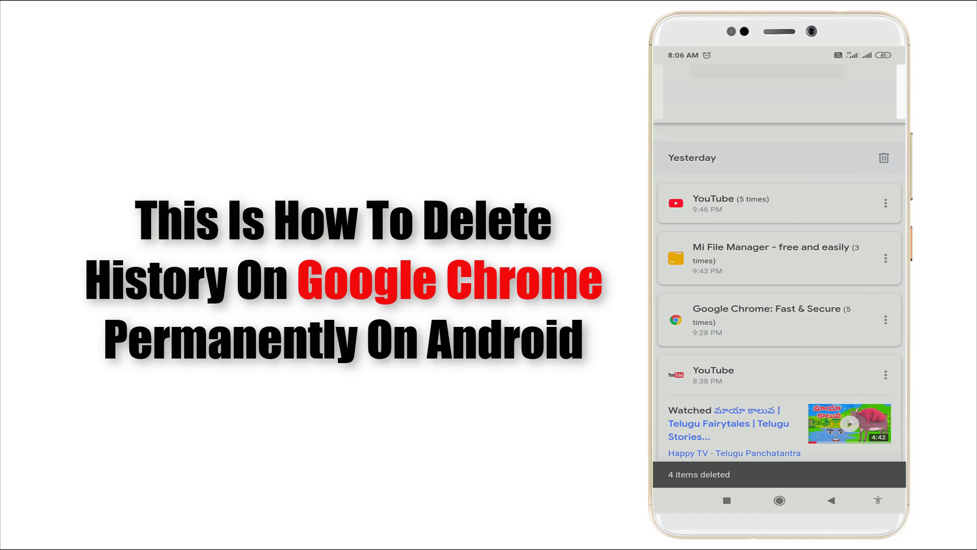
scroll(780, 306, up, 10)
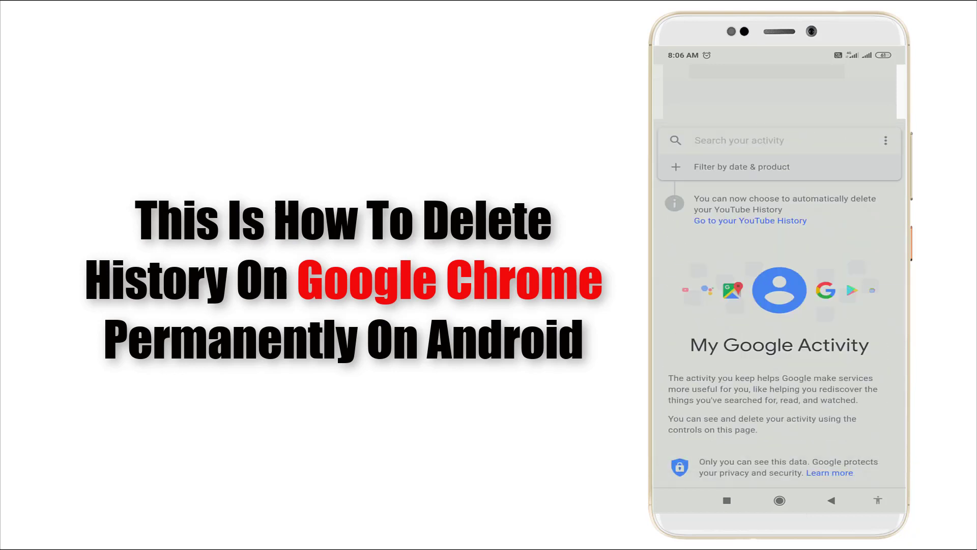